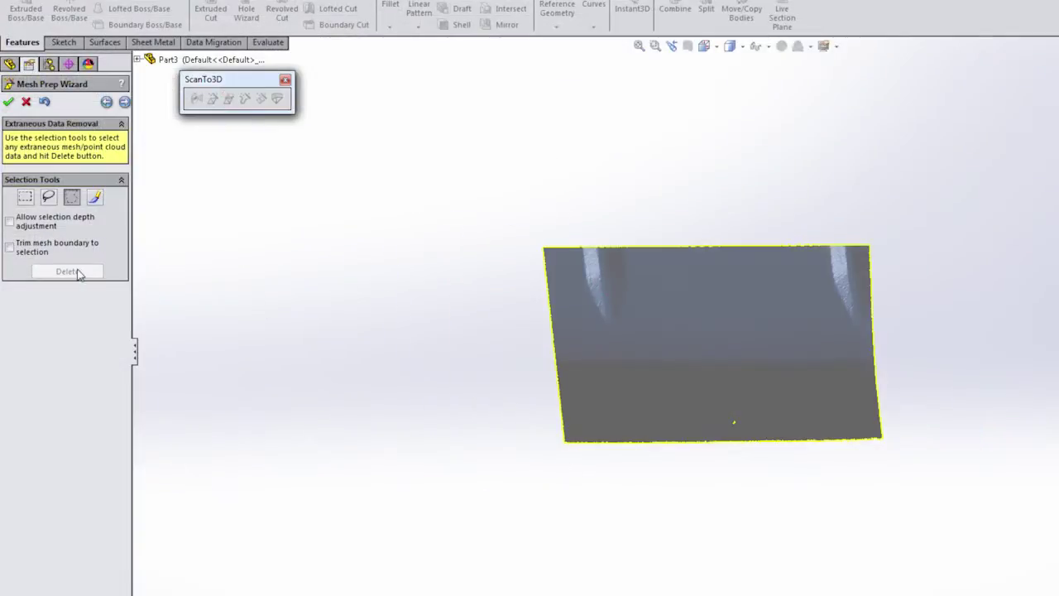
Box-select the stray right-hand portion of the grey mesh and delete it.
drag(686, 449, 905, 224)
key(Delete)
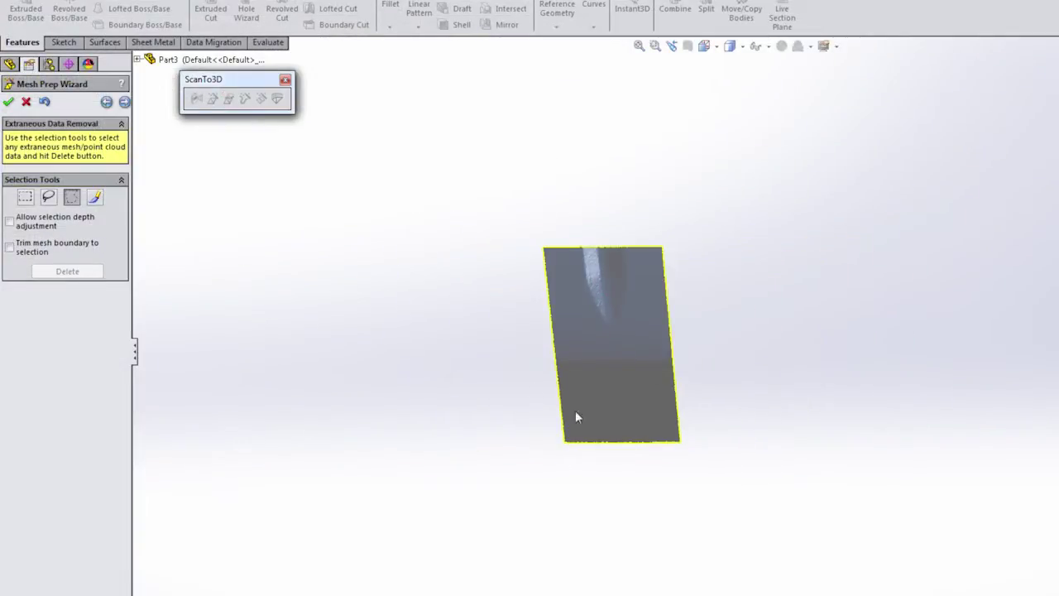
Orbit the mesh to show its bent surface.
middle_drag(575, 410, 445, 347)
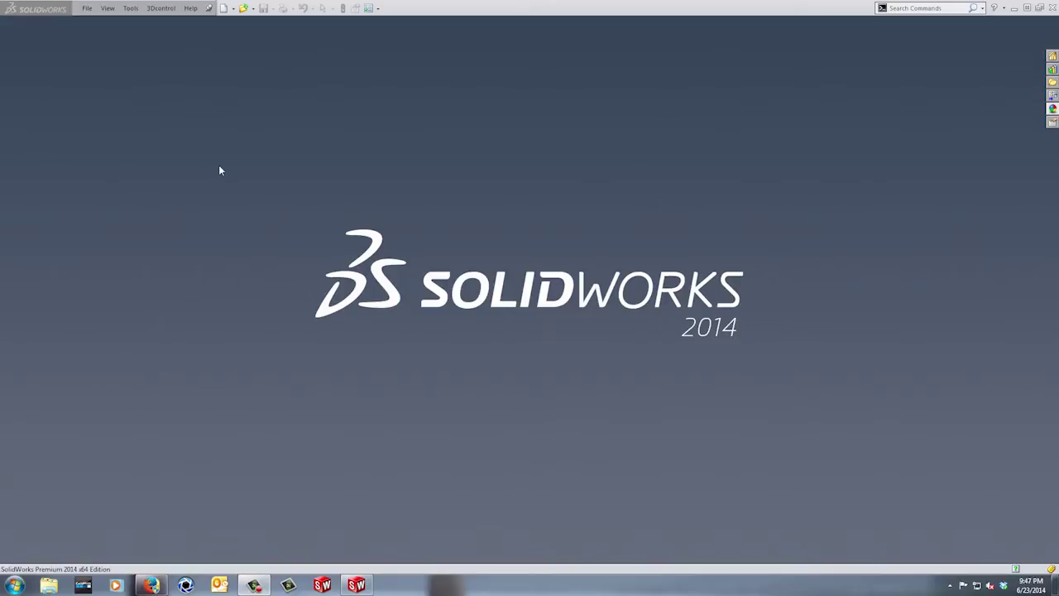
Turn on the ScanTo3D add-in in the Tools > Add-Ins list and confirm.
click(137, 9)
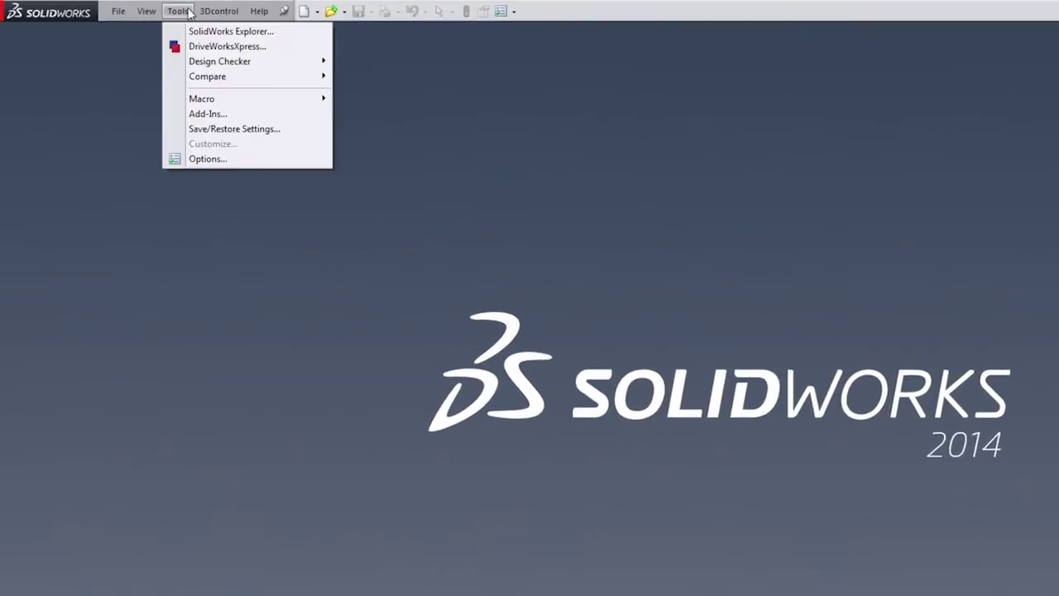
click(207, 113)
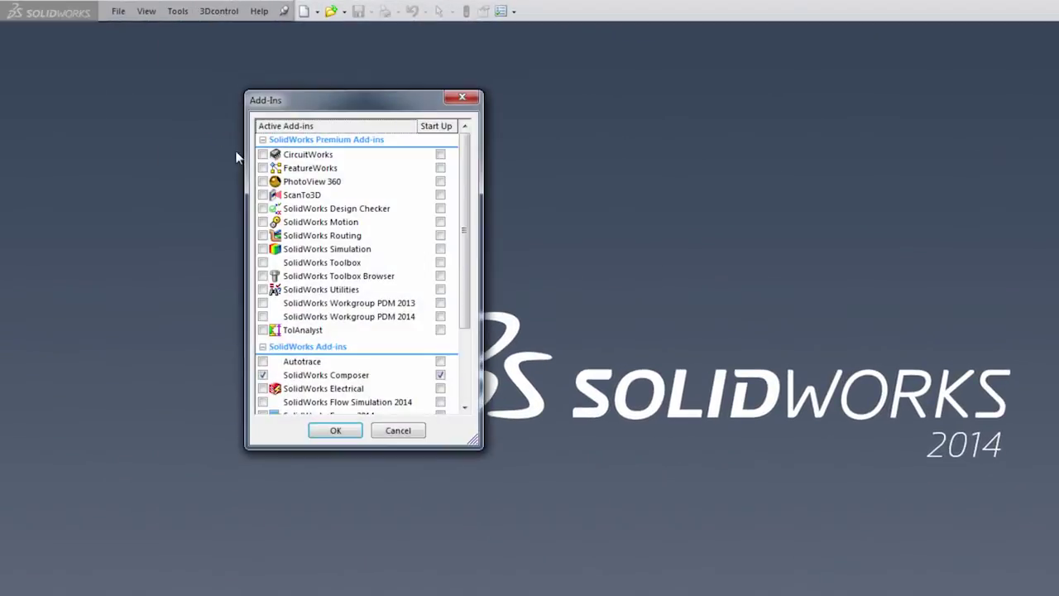
click(263, 195)
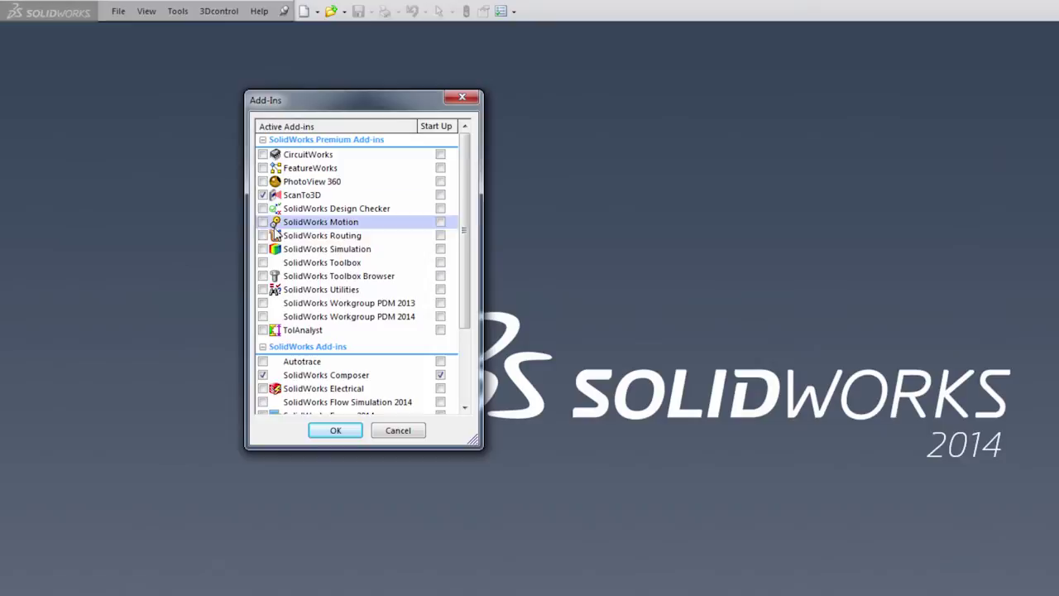
click(334, 432)
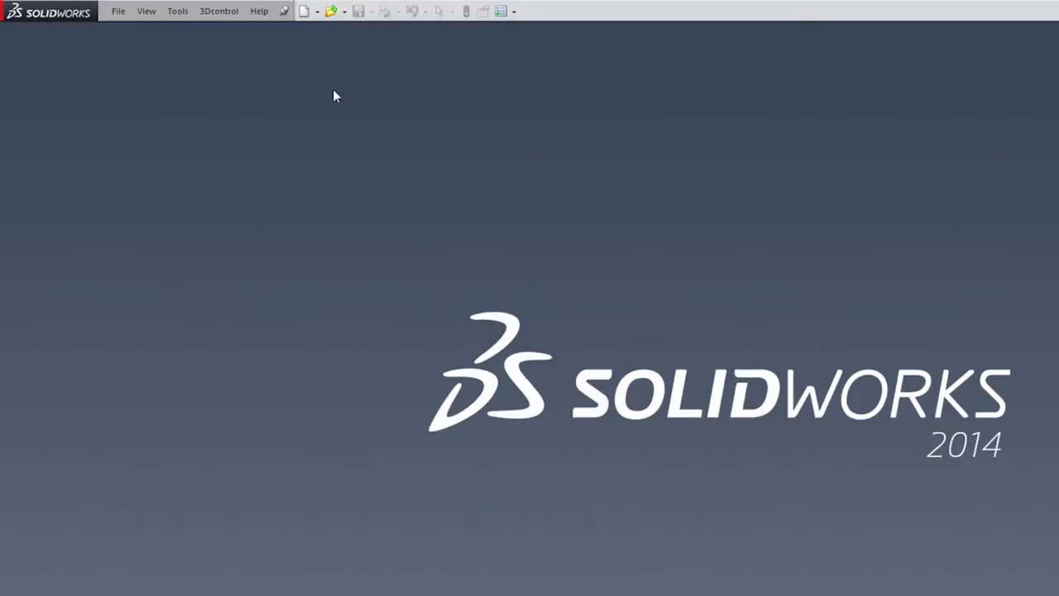
Filter the Open dialog to mesh files and select the SRX - Left2.ply scan.
click(331, 11)
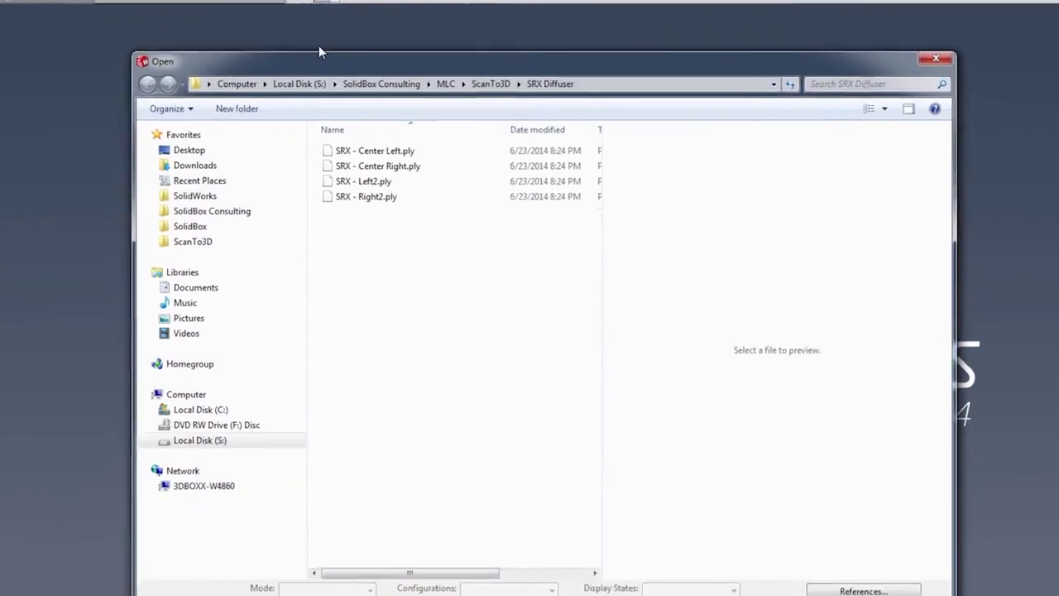
click(804, 575)
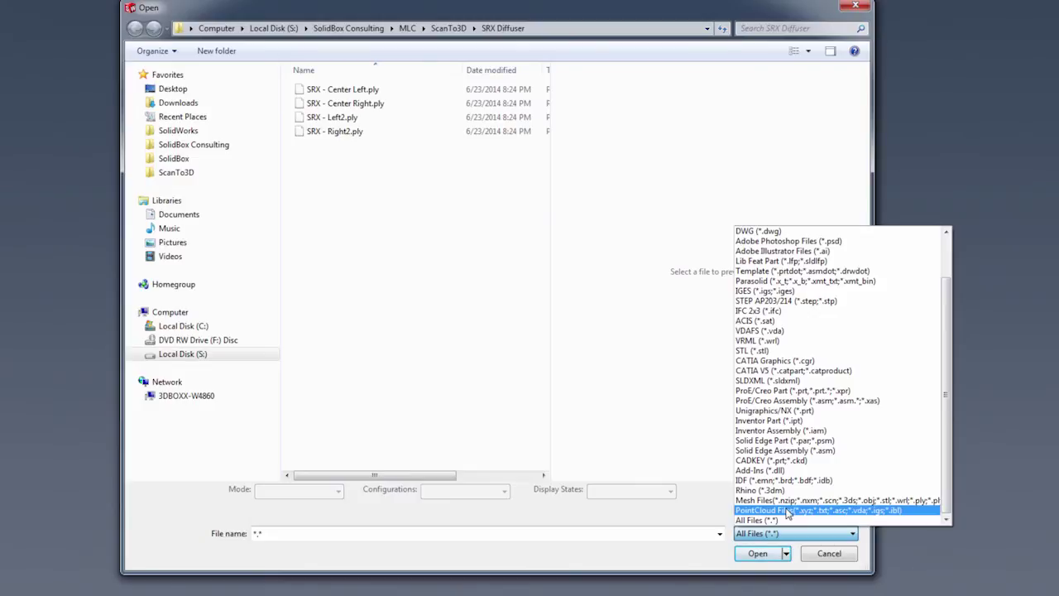
click(792, 500)
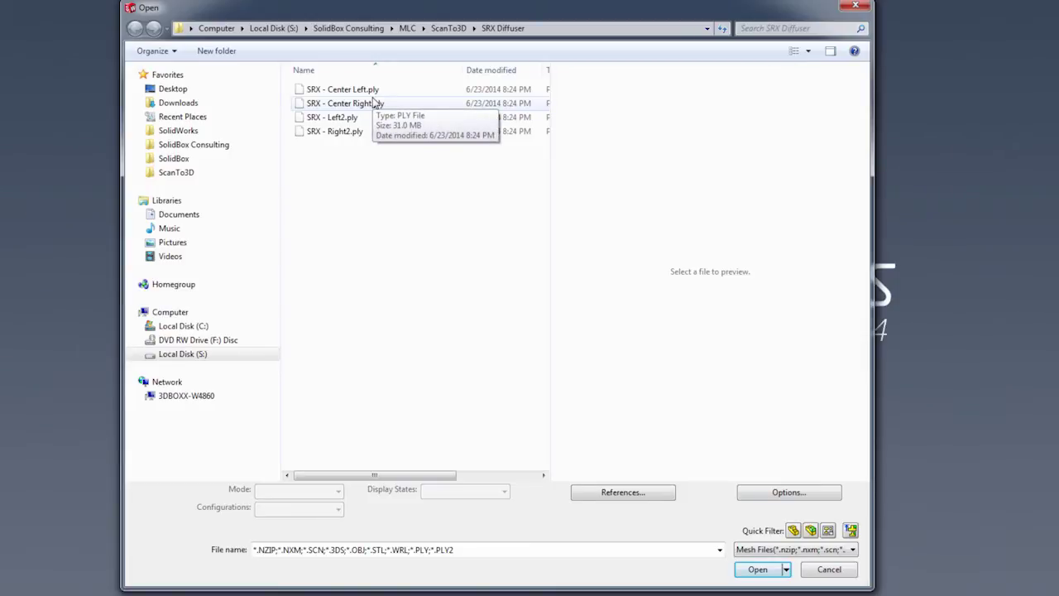
click(345, 120)
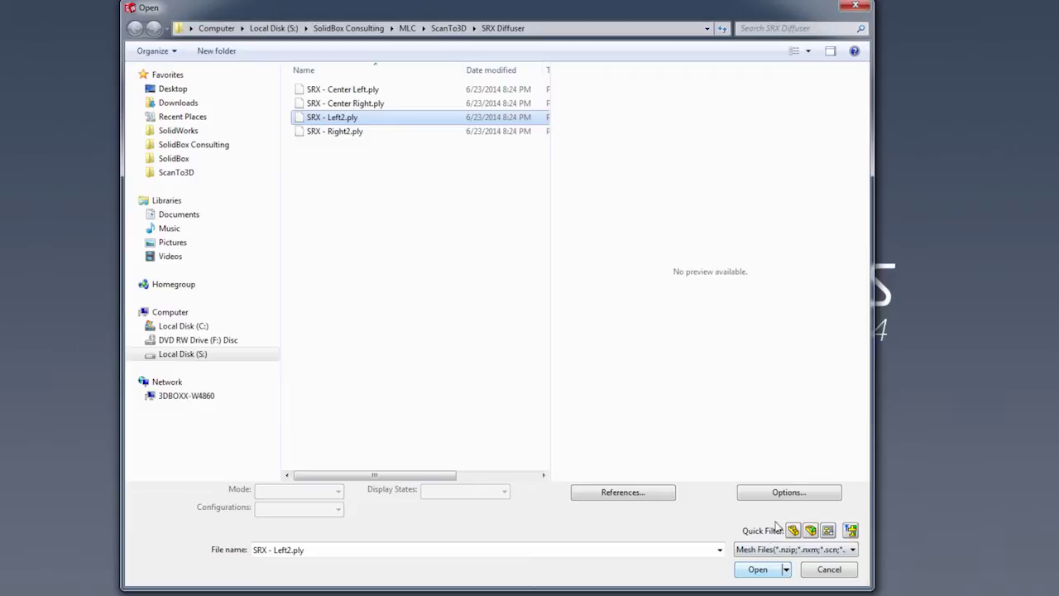
Import it as a Mesh in Inches with overlap merging left off, and open it.
click(789, 494)
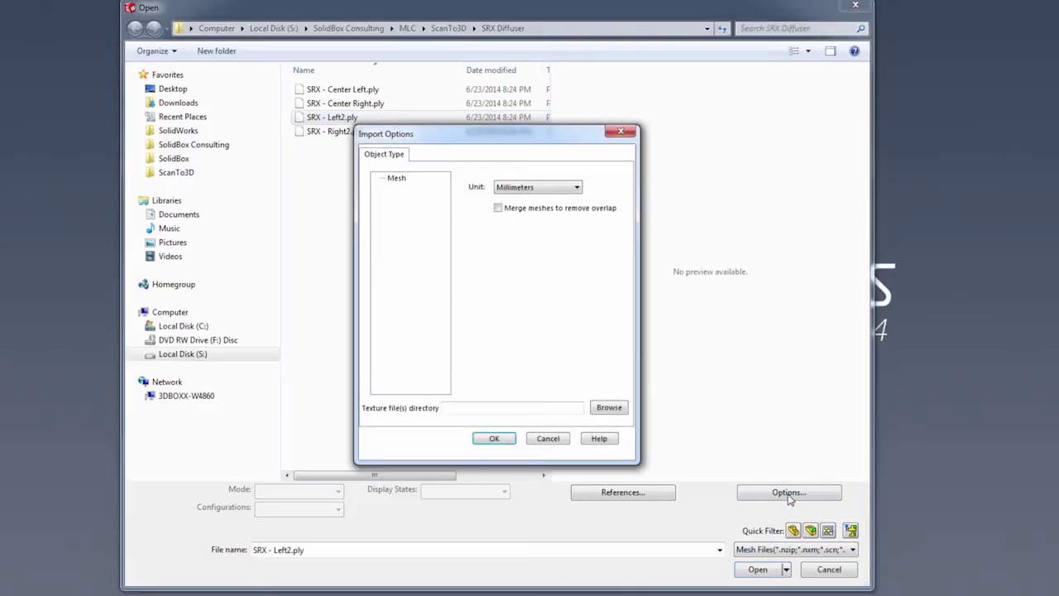
click(534, 188)
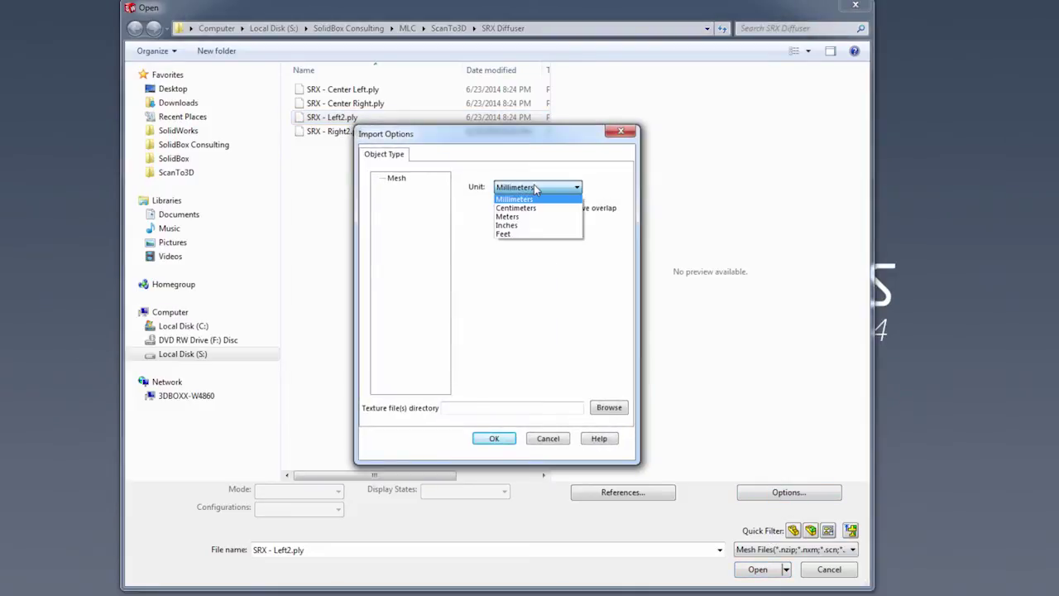
click(523, 226)
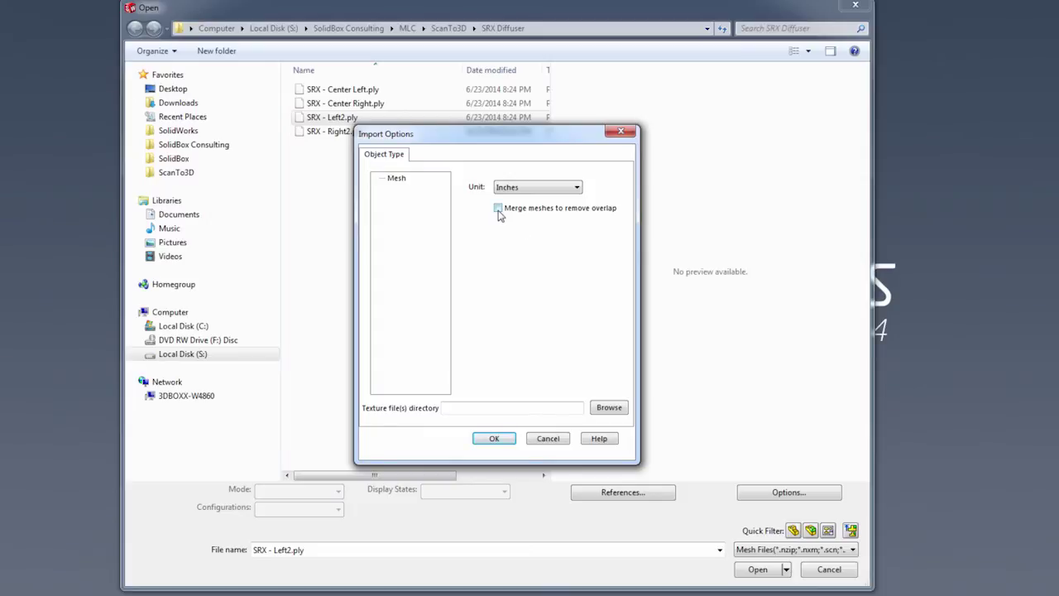
click(498, 209)
click(498, 209)
click(396, 180)
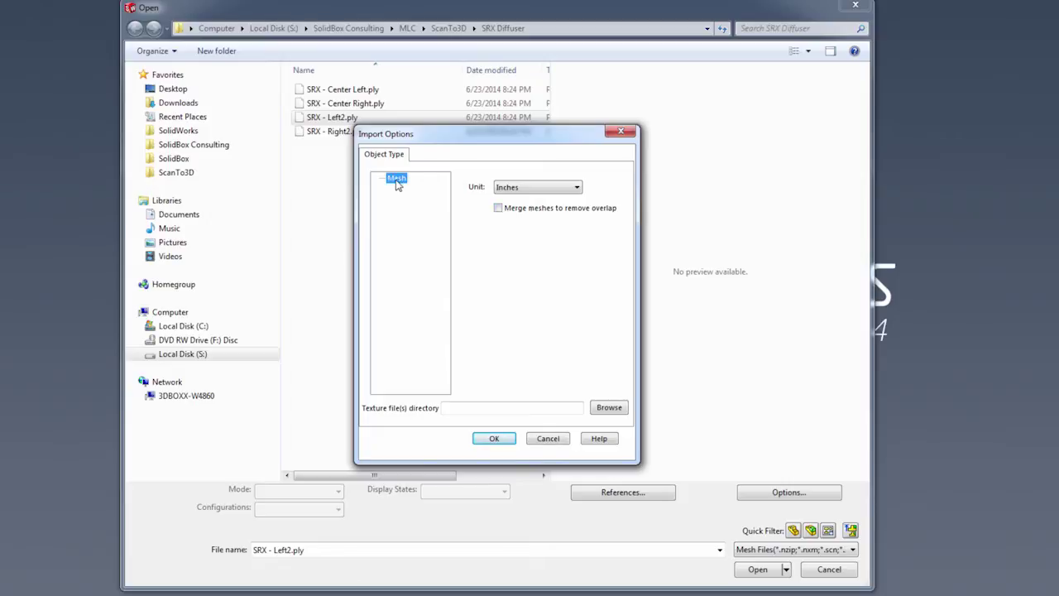
click(503, 439)
click(757, 568)
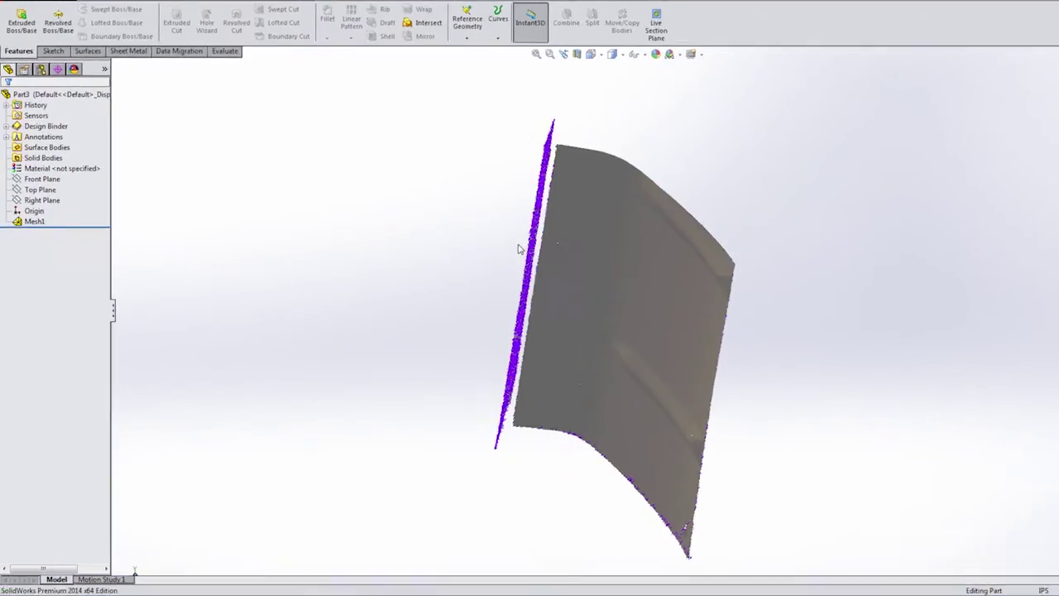
Select Mesh1 in the FeatureManager and orbit the view around the scan.
click(37, 169)
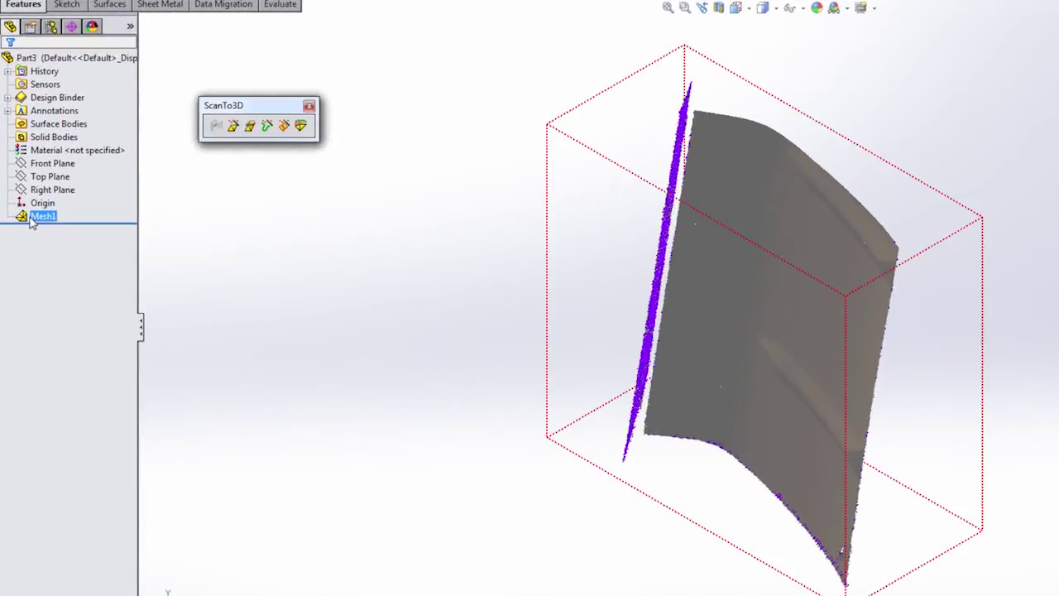
click(31, 218)
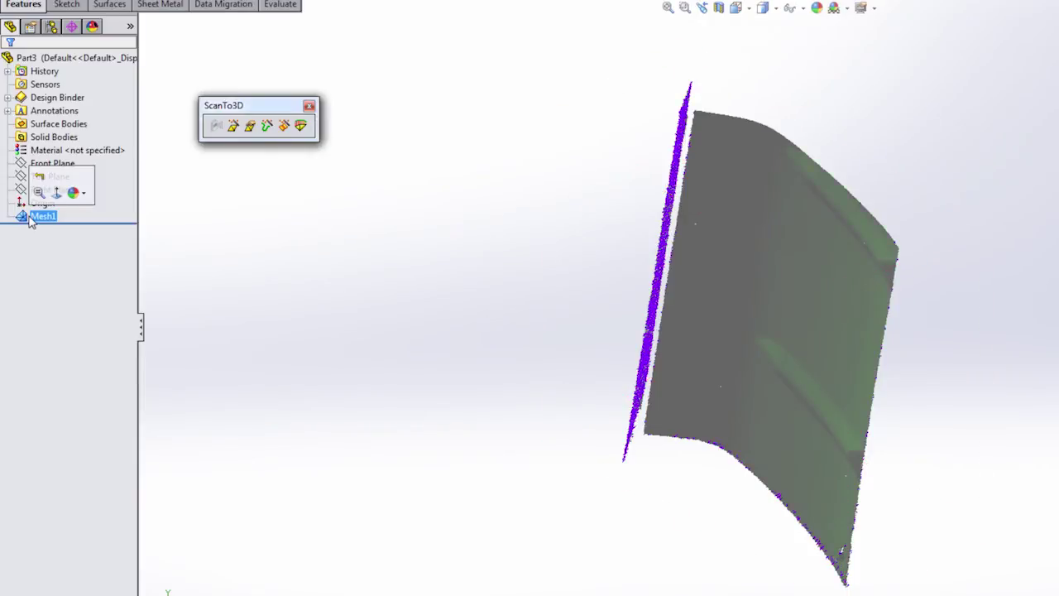
middle_drag(447, 232, 649, 461)
click(510, 261)
Zoom and re-orient the mesh view, and move the ScanTo3D toolbar aside.
scroll(643, 435, down, 2)
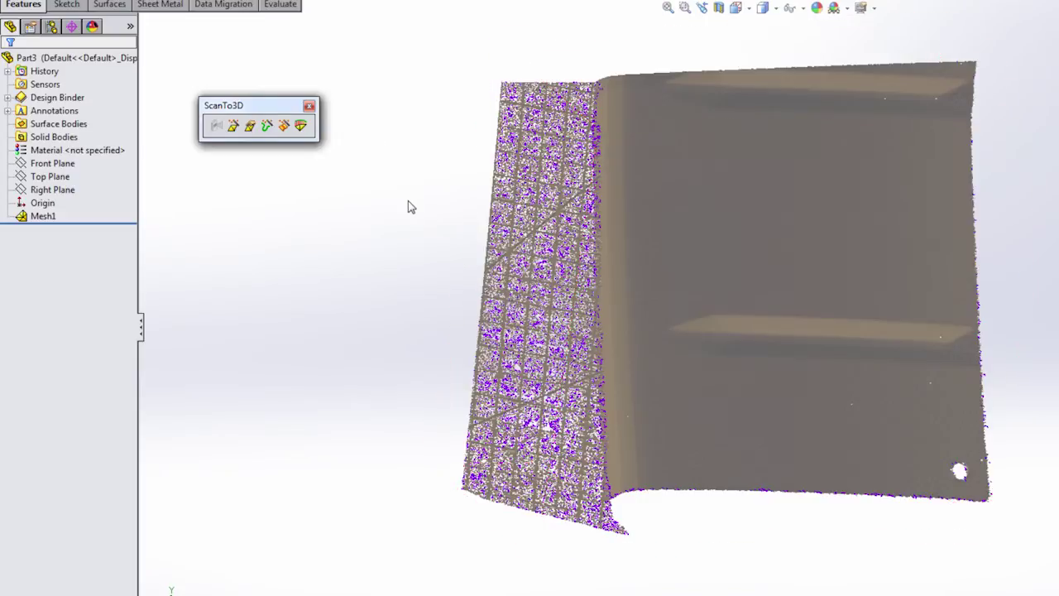
middle_drag(407, 206, 348, 231)
drag(257, 107, 265, 86)
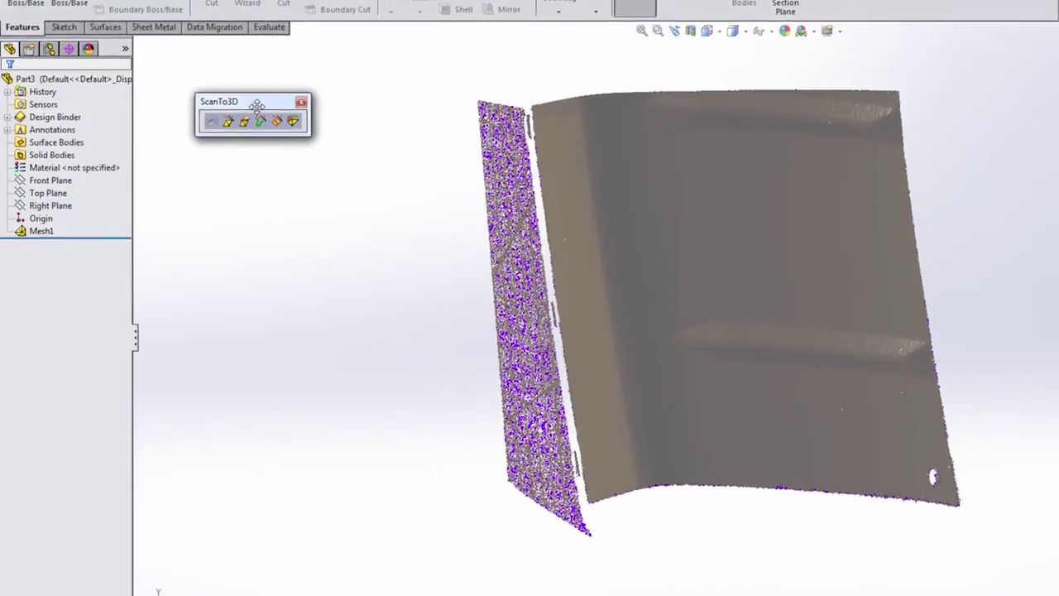
right_click(786, 51)
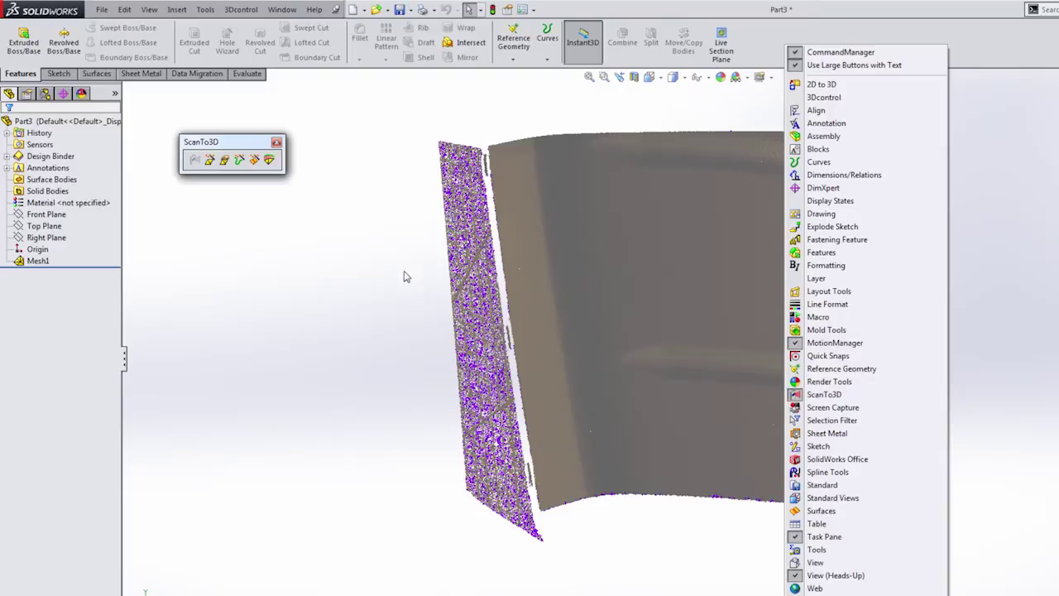
drag(247, 148, 275, 158)
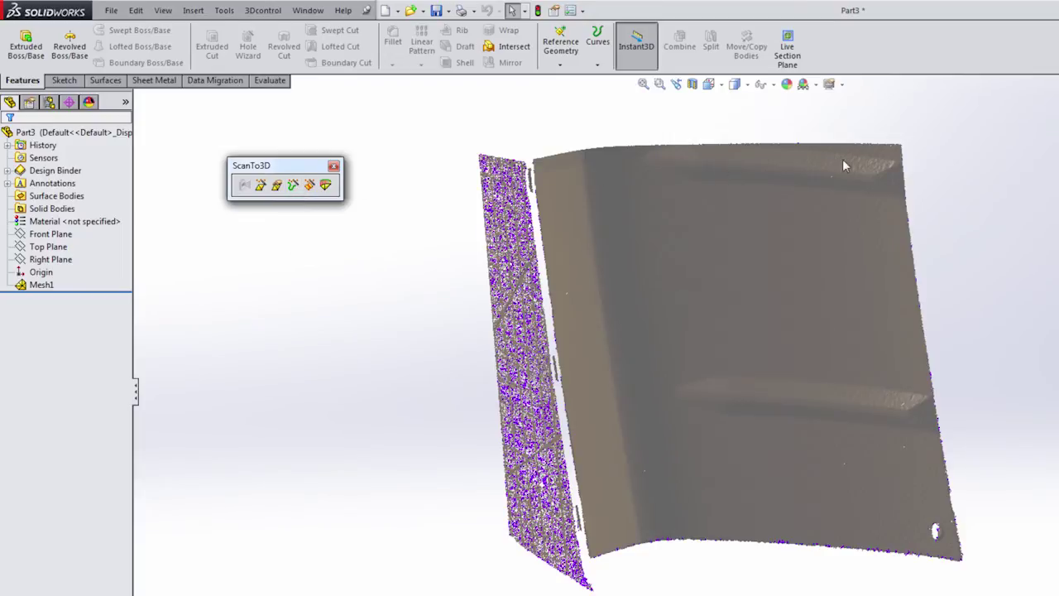
scroll(857, 177, down, 3)
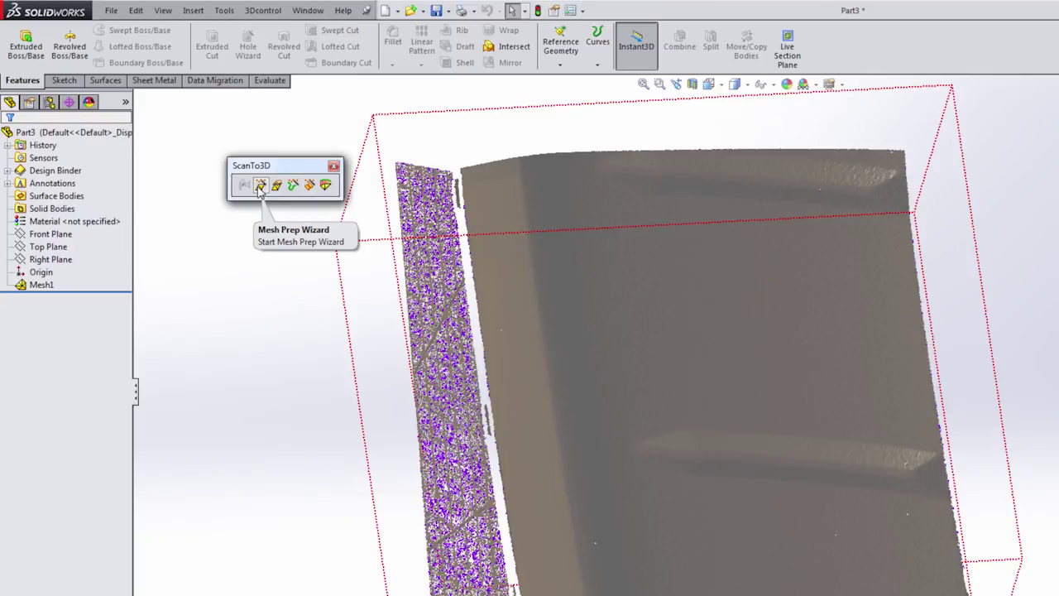
drag(297, 168, 253, 144)
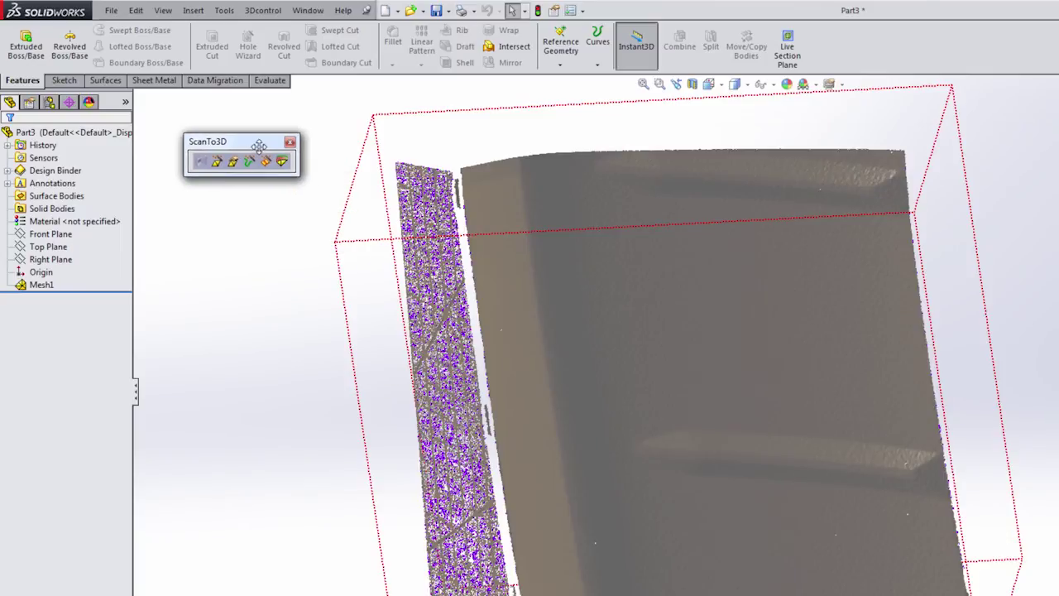